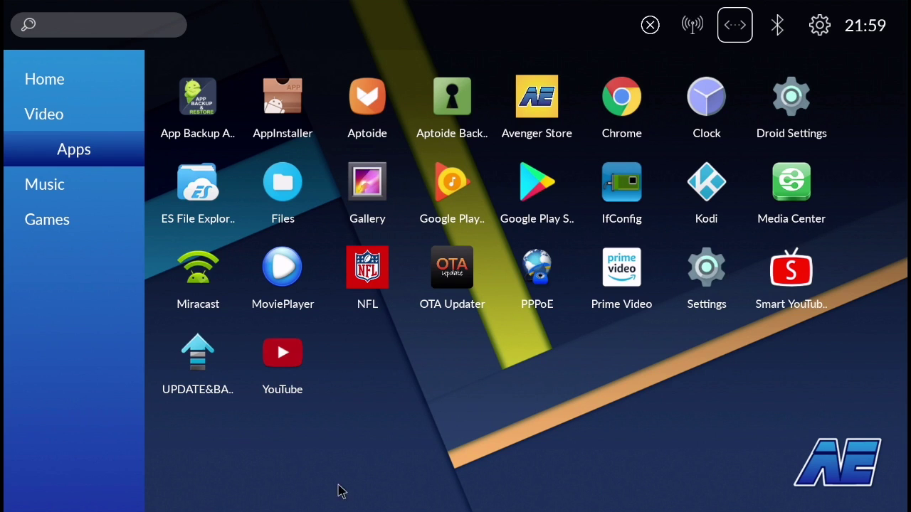
Open the OneBox HD card from Editors' Choice in Avenger Store to view its detail page
{"action": "left_click", "coordinate": [555, 111]}
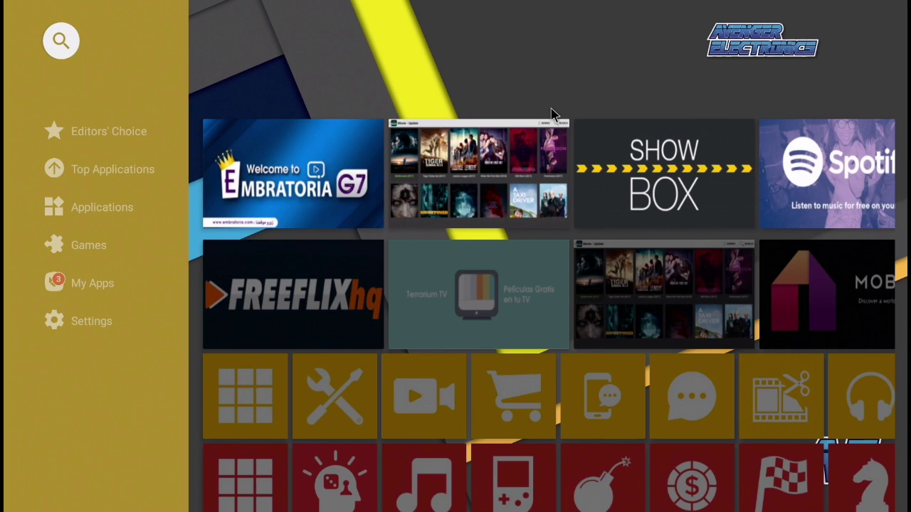
{"action": "key", "text": "Right"}
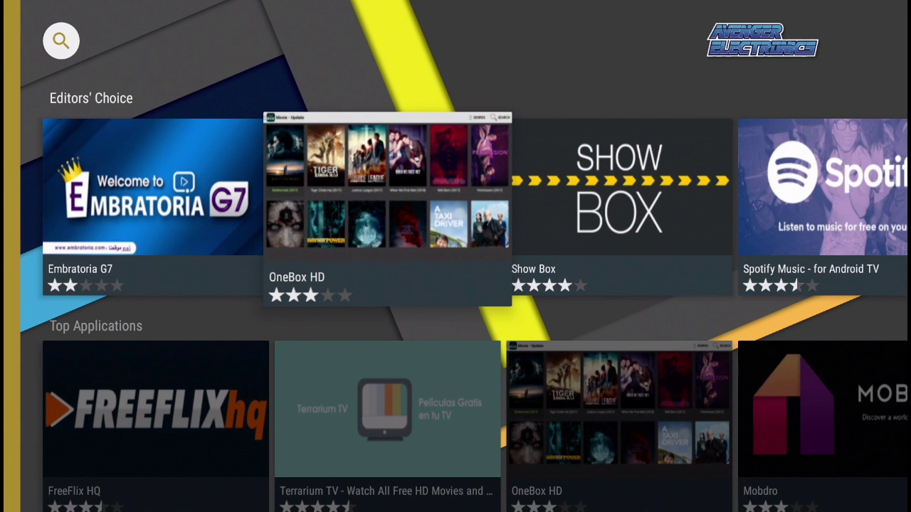
{"action": "key", "text": "Return"}
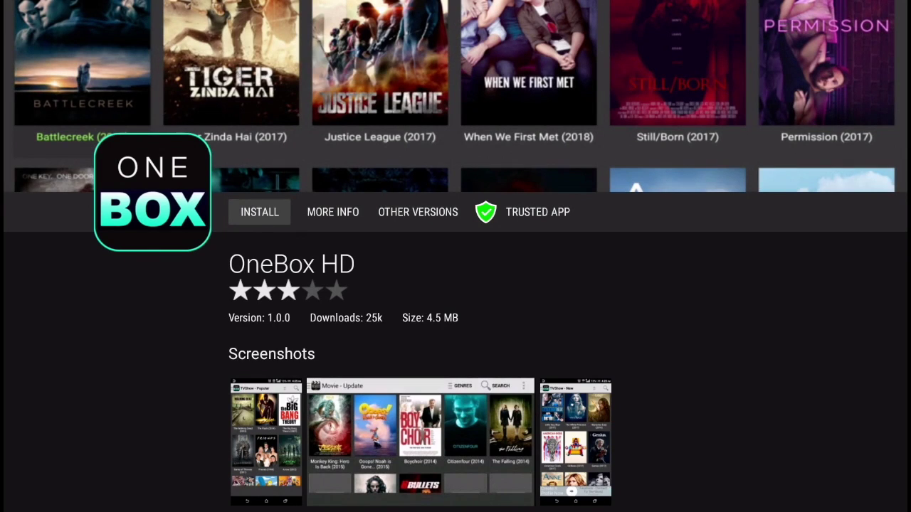
Download OneBox HD, approve its permissions install, and launch it
{"action": "left_click", "coordinate": [257, 216]}
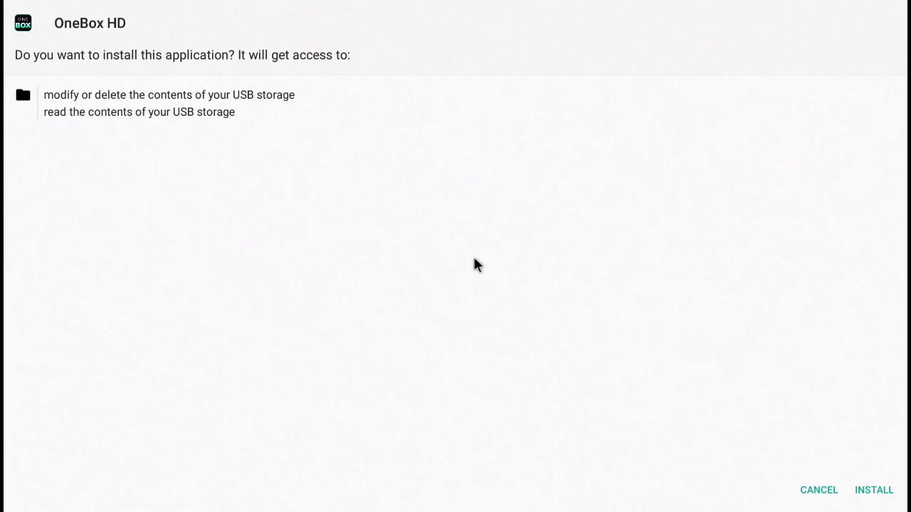
{"action": "left_click", "coordinate": [868, 496]}
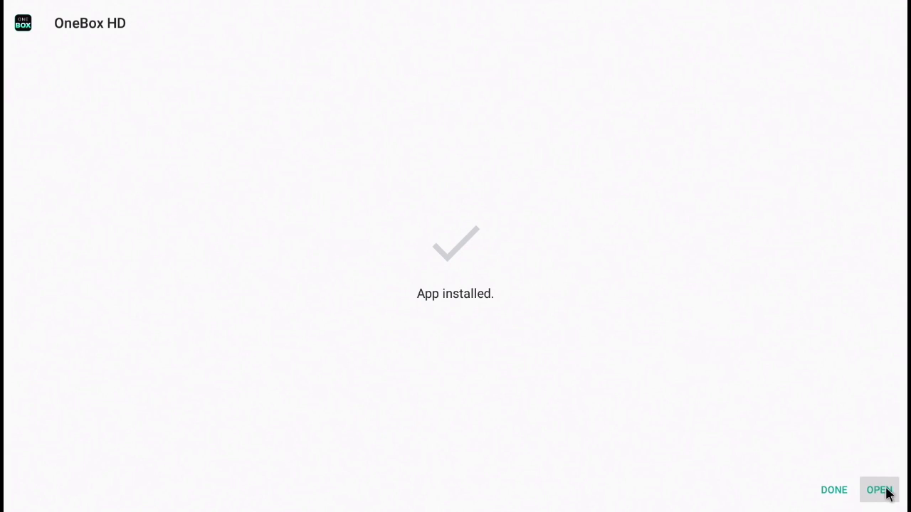
{"action": "left_click", "coordinate": [887, 492]}
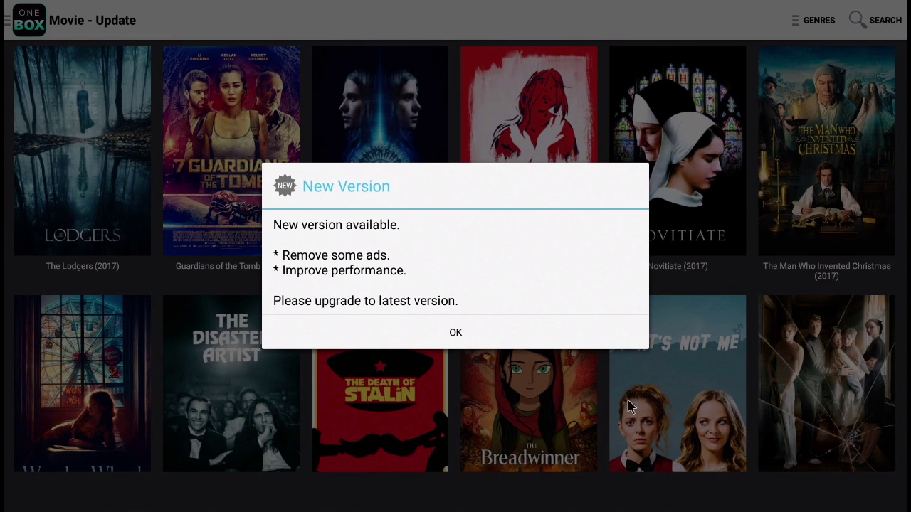
Accept the New Version download, install it, and uninstall the old OneBox HD copy
{"action": "left_click", "coordinate": [483, 340]}
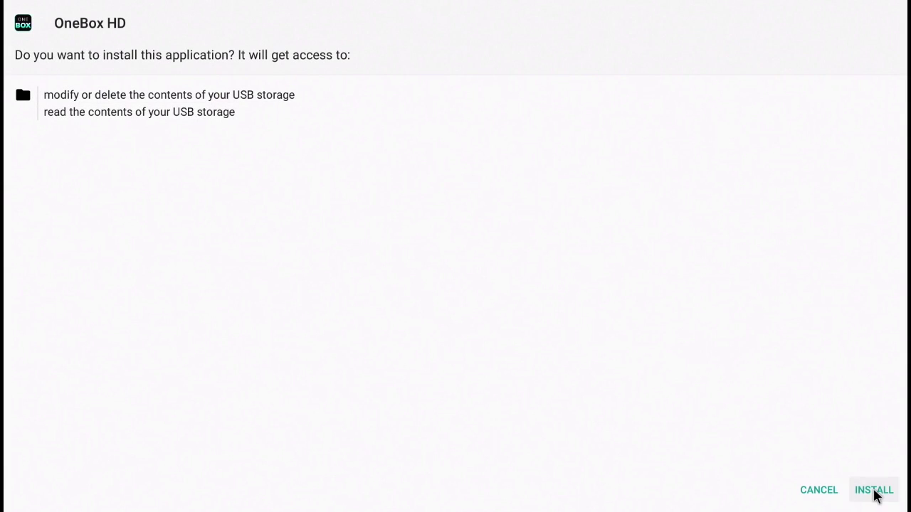
{"action": "left_click", "coordinate": [874, 492]}
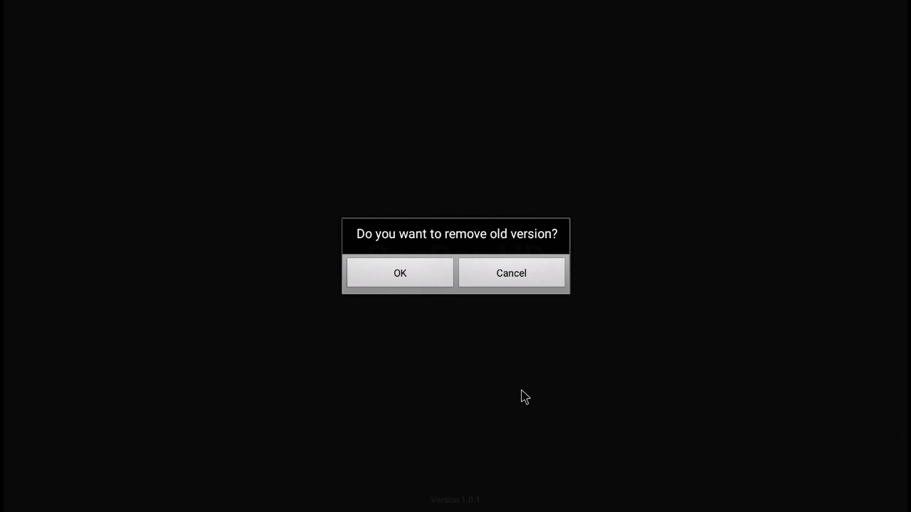
{"action": "left_click", "coordinate": [400, 273]}
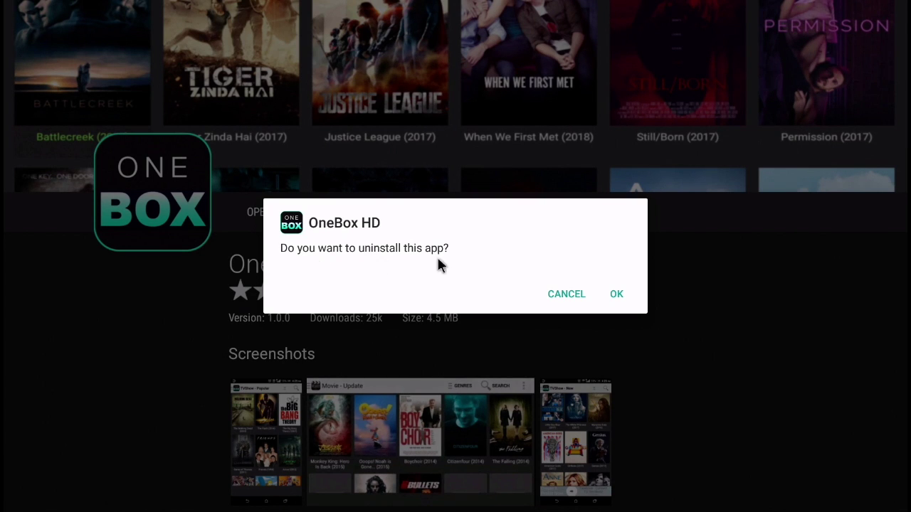
{"action": "left_click", "coordinate": [612, 296]}
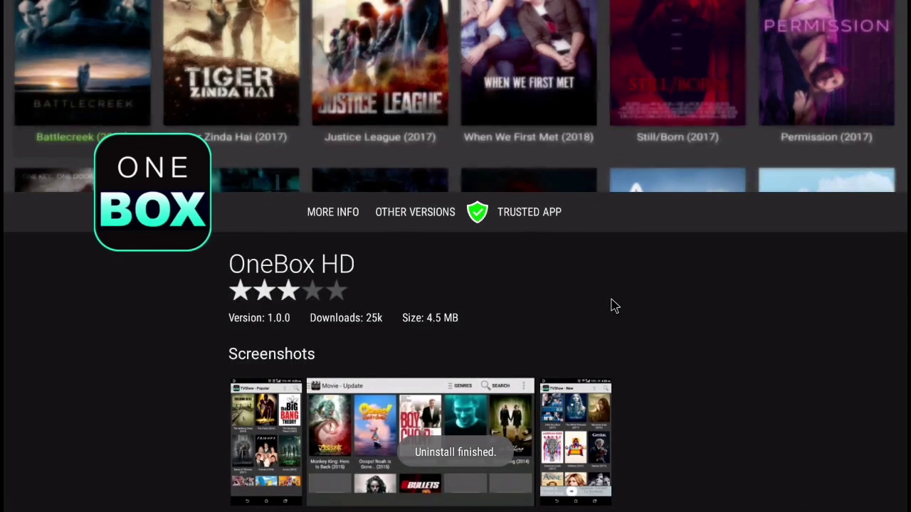
From the Home apps list, launch the upgraded OneBox HD and show its category menu
{"action": "key", "text": "Escape"}
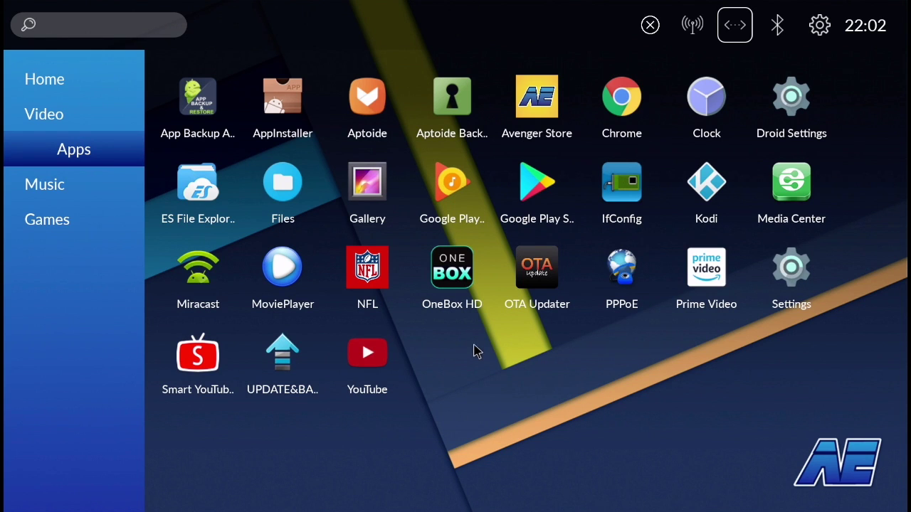
{"action": "left_click", "coordinate": [456, 279]}
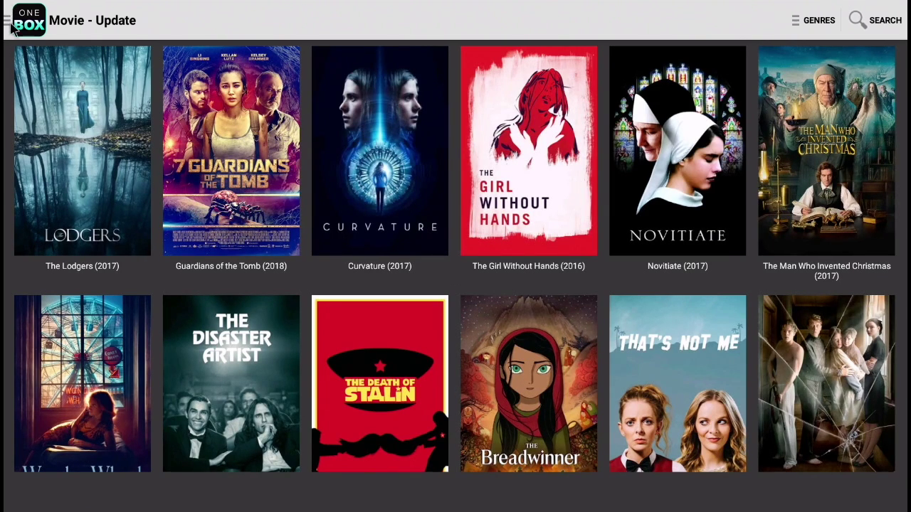
{"action": "left_click", "coordinate": [40, 34]}
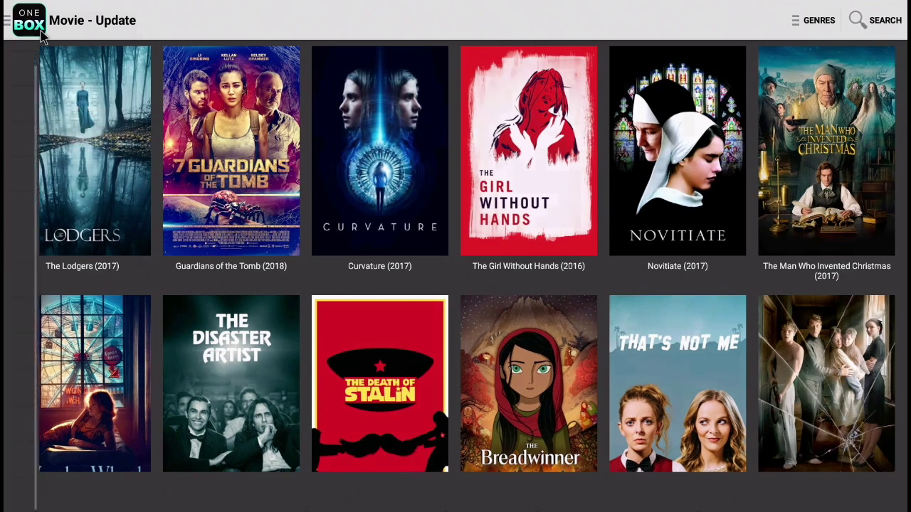
{"action": "scroll", "coordinate": [73, 226], "scroll_direction": "up", "scroll_amount": 1}
{"action": "scroll", "coordinate": [73, 226], "scroll_direction": "down", "scroll_amount": 1}
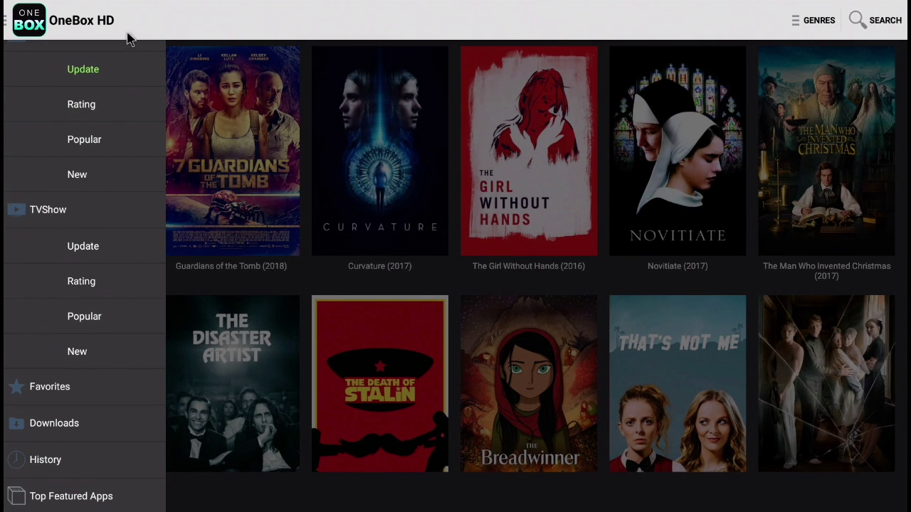
In TVShow - Update, open Dragon Ball Super (2015) and show its Videos episode list
{"action": "left_click", "coordinate": [83, 250]}
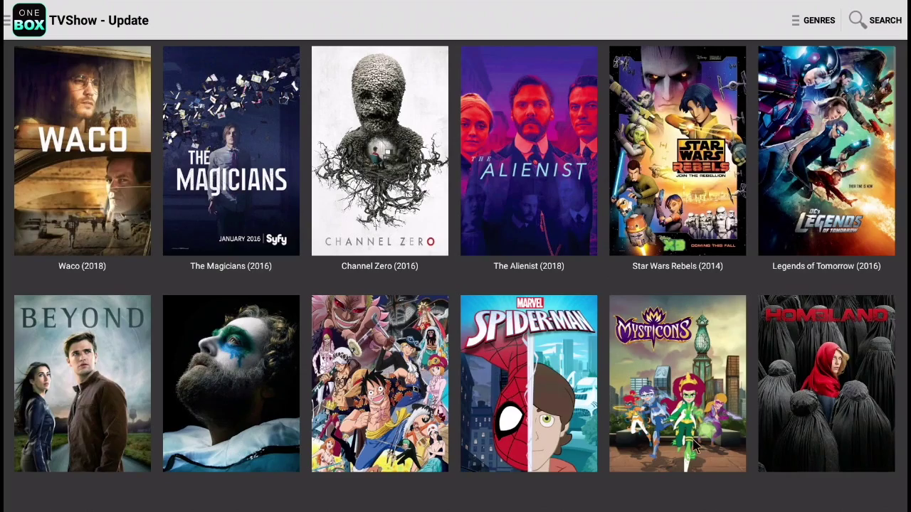
{"action": "scroll", "coordinate": [502, 376], "scroll_direction": "down", "scroll_amount": 5}
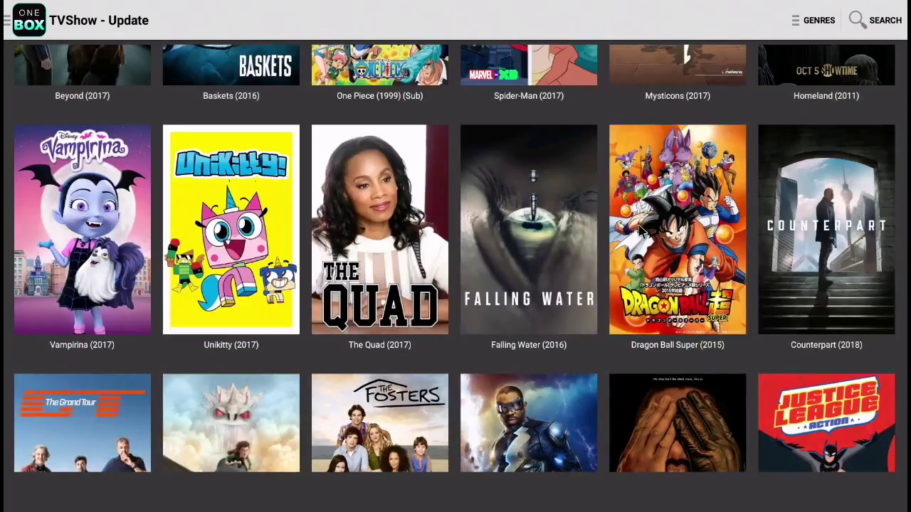
{"action": "left_click", "coordinate": [643, 232]}
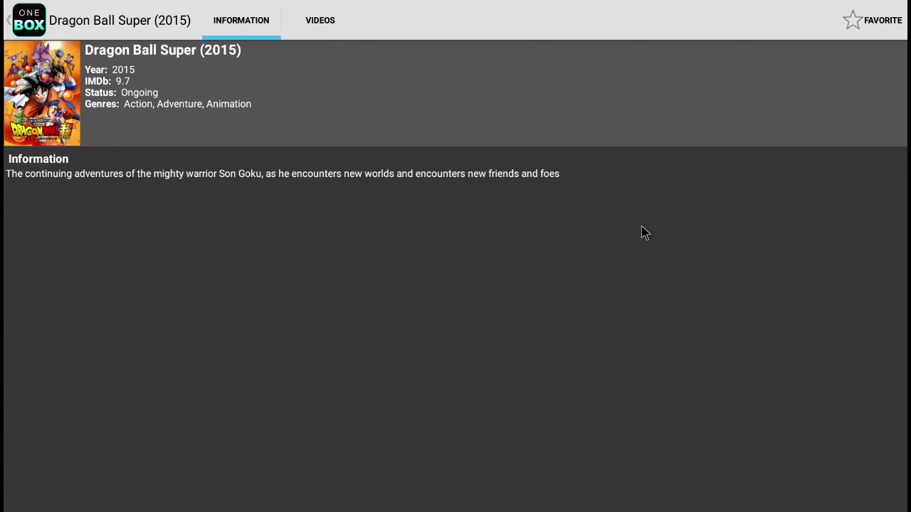
{"action": "left_click", "coordinate": [322, 21]}
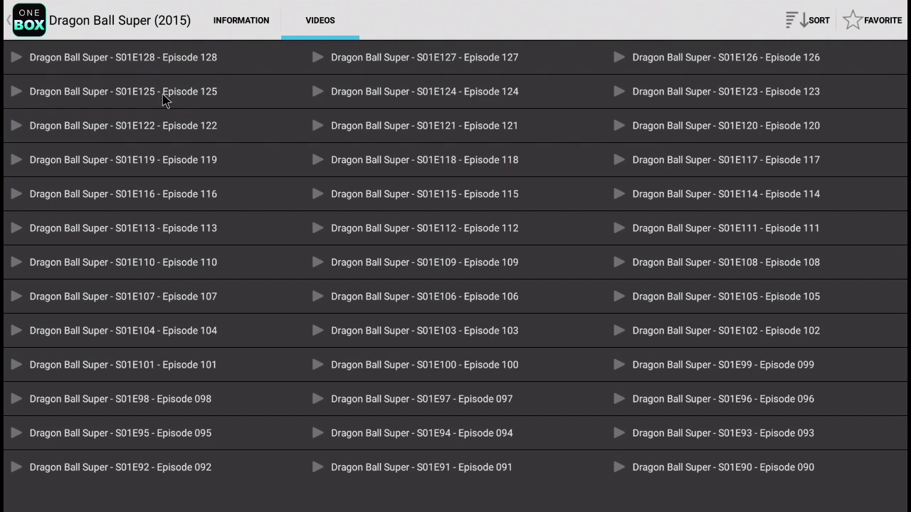
Play S01E01 in 720p, accept the new-player notice, and open the link in Google Play Store once
{"action": "scroll", "coordinate": [163, 288], "scroll_direction": "down", "scroll_amount": 10}
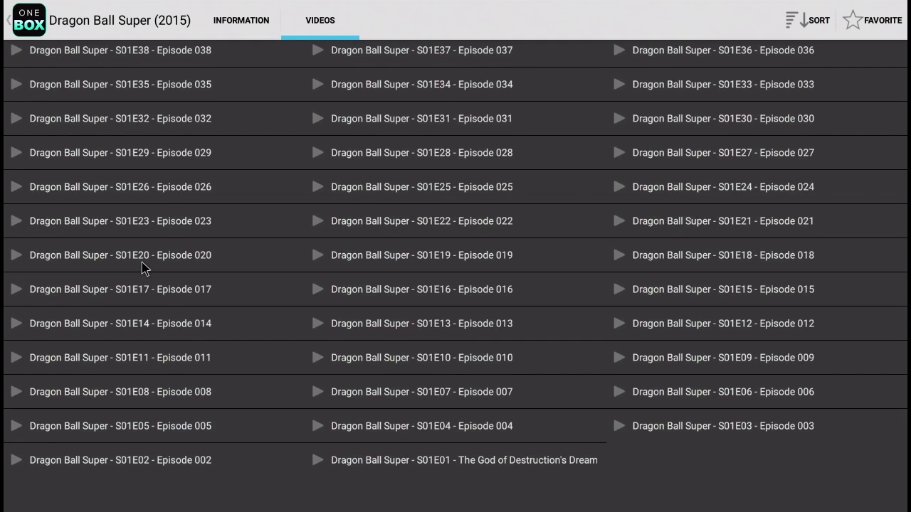
{"action": "left_click", "coordinate": [530, 455]}
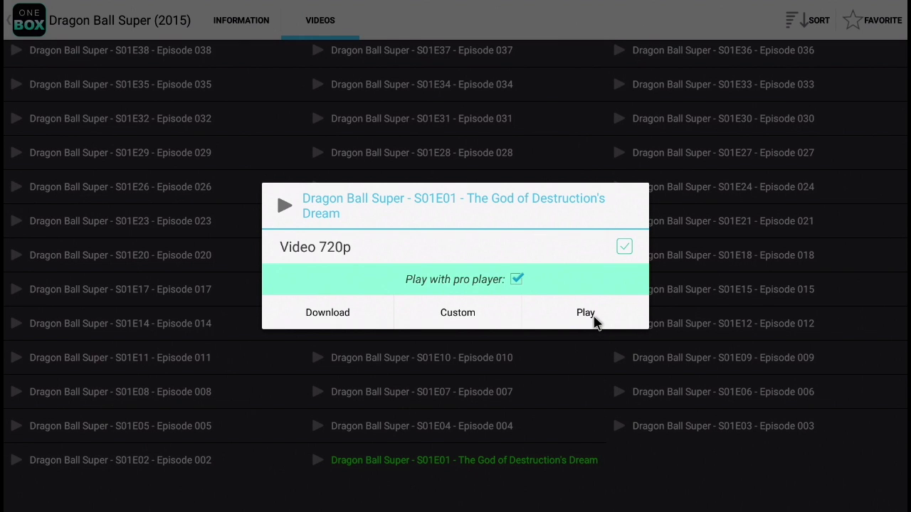
{"action": "left_click", "coordinate": [595, 322]}
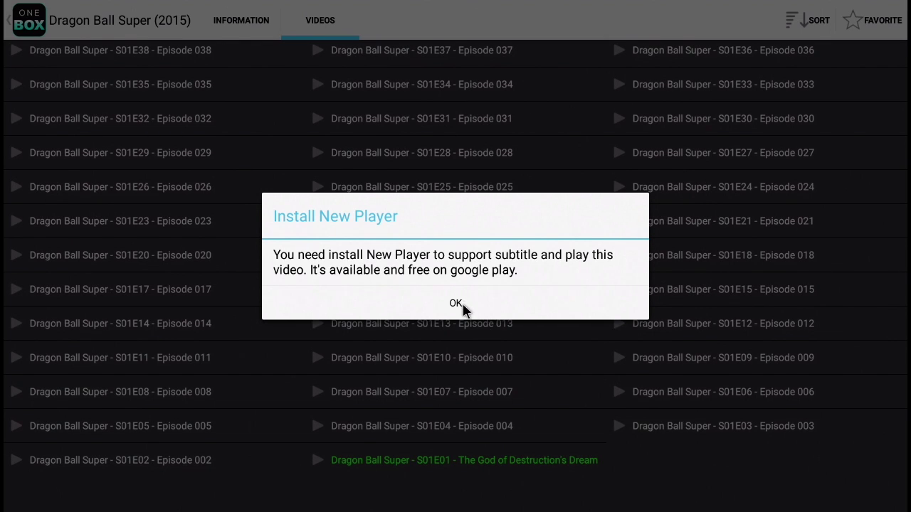
{"action": "left_click", "coordinate": [456, 304]}
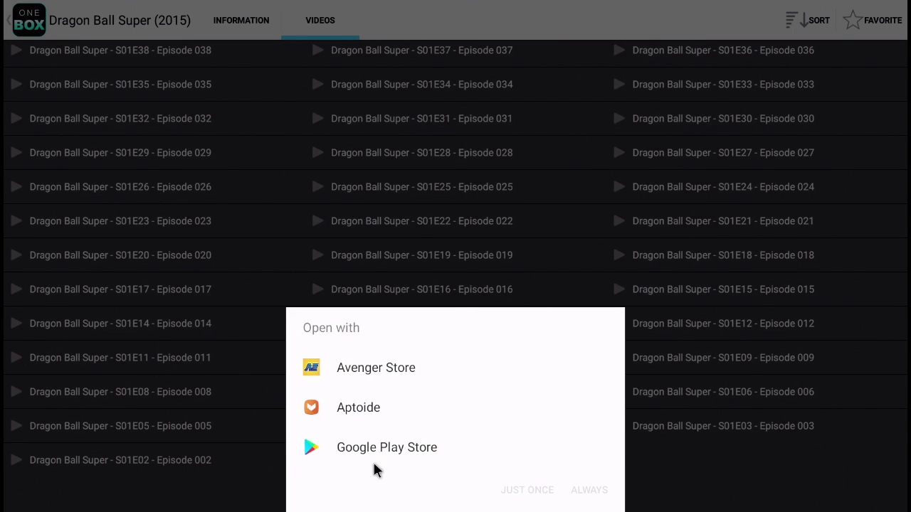
{"action": "left_click", "coordinate": [399, 447]}
{"action": "left_click", "coordinate": [397, 446]}
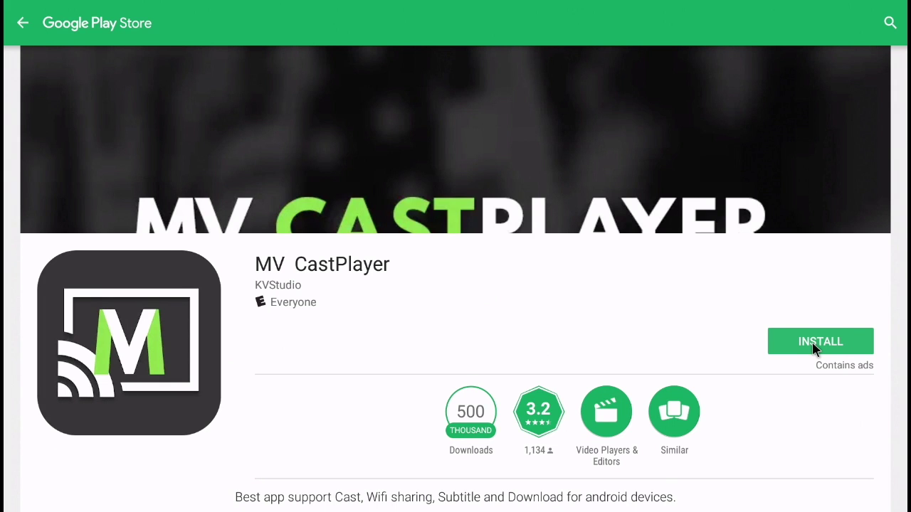
Install MV CastPlayer, then exit the playing episode back to the TVShow - Update grid
{"action": "left_click", "coordinate": [814, 344]}
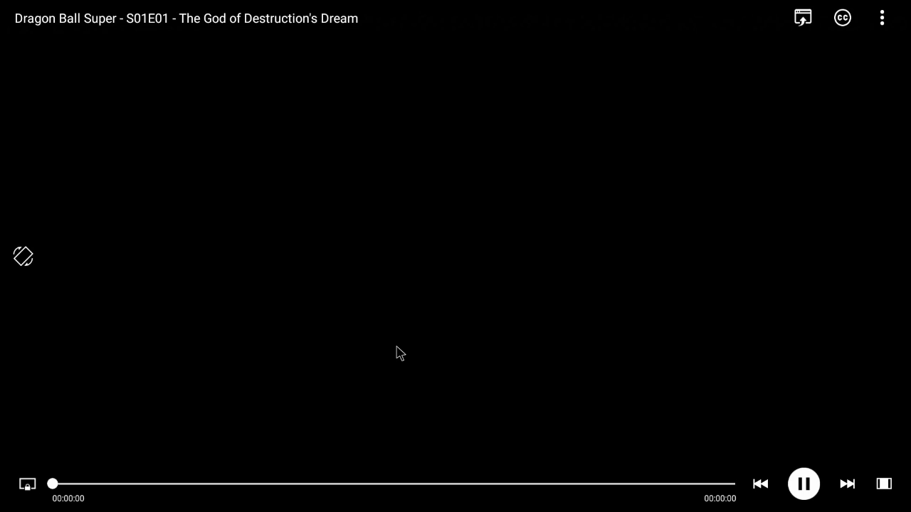
{"action": "key", "text": "Escape"}
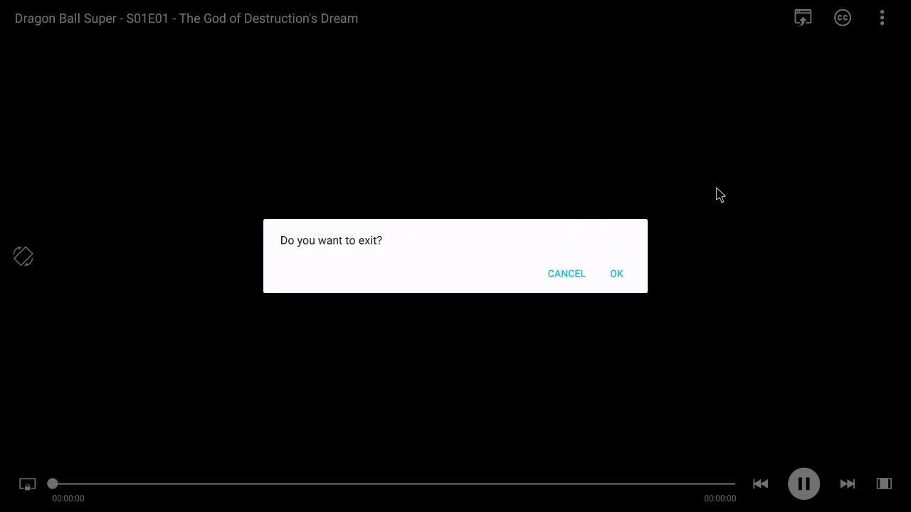
{"action": "left_click", "coordinate": [616, 277]}
{"action": "key", "text": "Escape"}
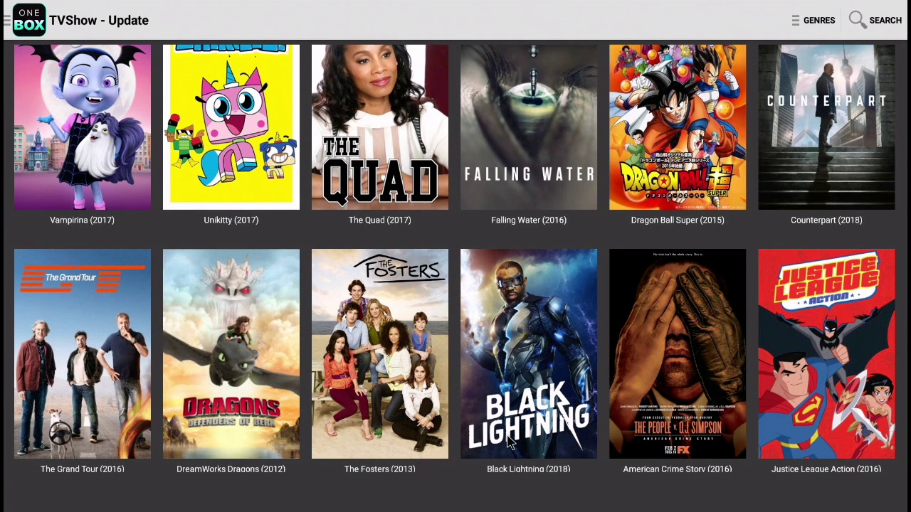
Play Black Lightning (2018) episode S01E05 from its Videos tab
{"action": "left_click", "coordinate": [511, 388]}
{"action": "left_click", "coordinate": [304, 20]}
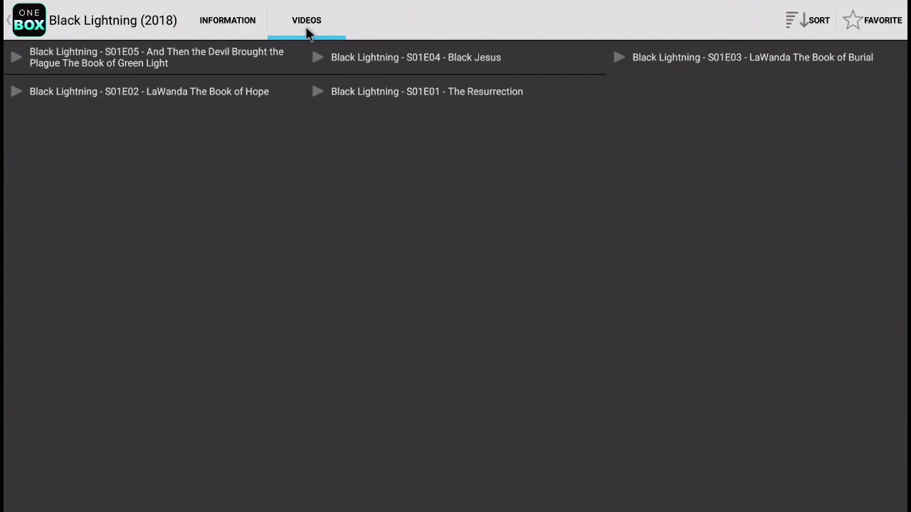
{"action": "left_click", "coordinate": [90, 72]}
{"action": "left_click", "coordinate": [577, 329]}
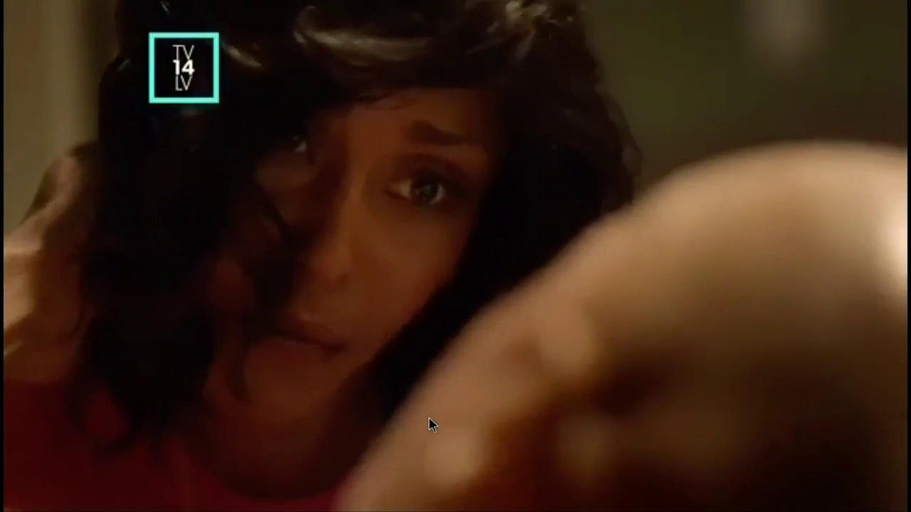
Exit the video player and return to the TVShow - Update grid
{"action": "key", "text": "Escape"}
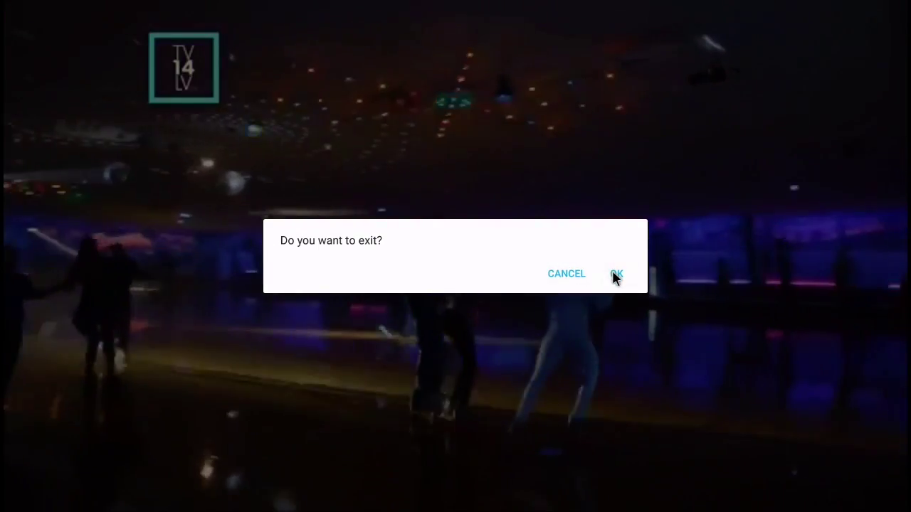
{"action": "left_click", "coordinate": [615, 275]}
{"action": "key", "text": "Escape"}
{"action": "scroll", "coordinate": [427, 347], "scroll_direction": "down", "scroll_amount": 5}
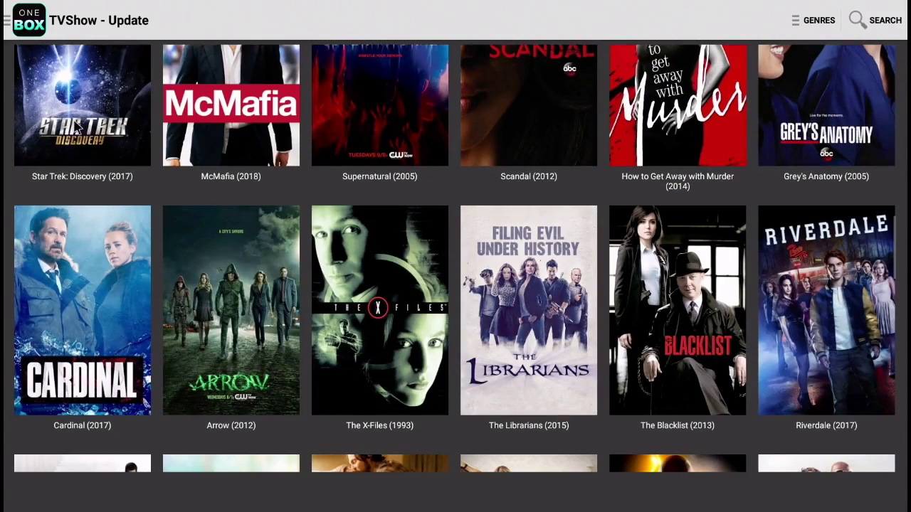
Switch to Movie - Update, scroll to Bleeding Steel (2017), and select its entry under Videos
{"action": "left_click", "coordinate": [37, 28]}
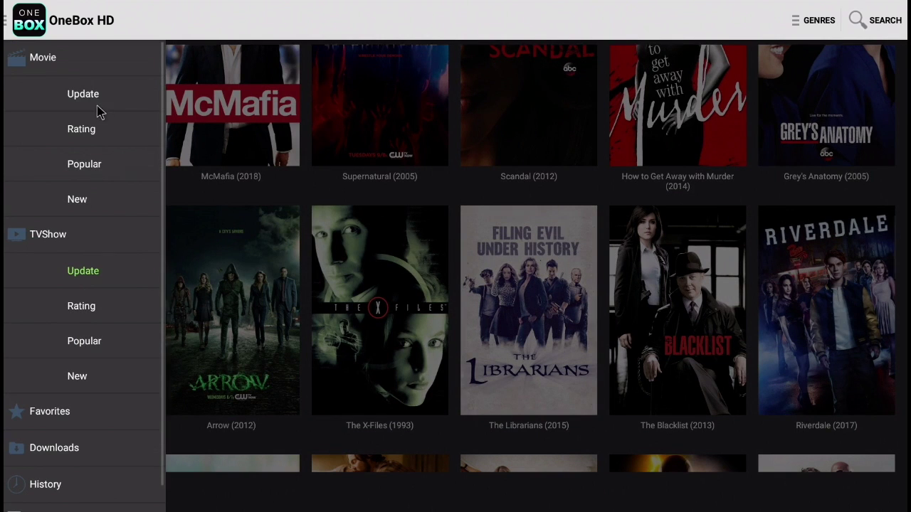
{"action": "left_click", "coordinate": [57, 97]}
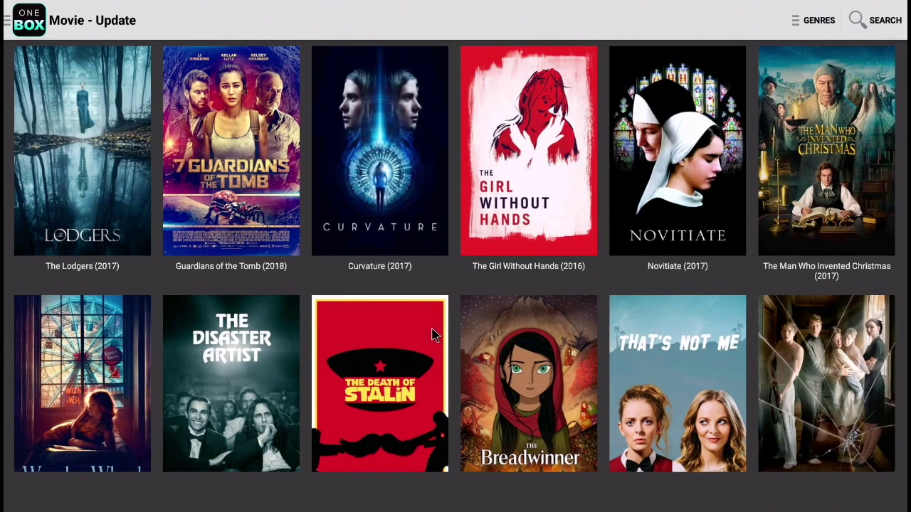
{"action": "left_click_drag", "start_coordinate": [410, 418], "coordinate": [417, 231]}
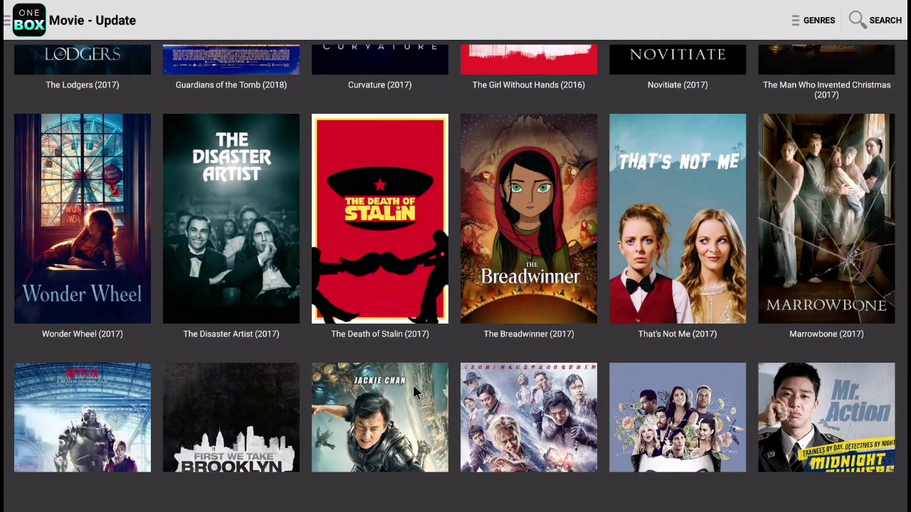
{"action": "left_click_drag", "start_coordinate": [413, 384], "coordinate": [427, 234]}
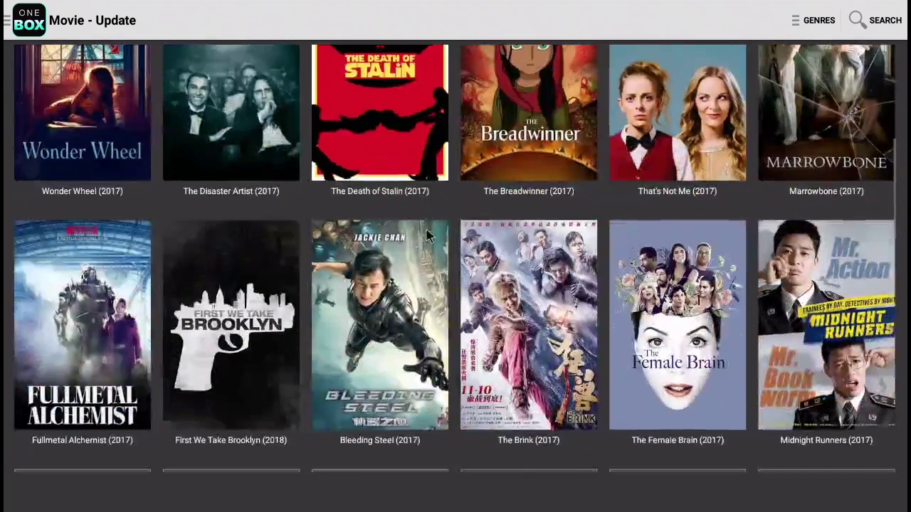
{"action": "left_click", "coordinate": [383, 348]}
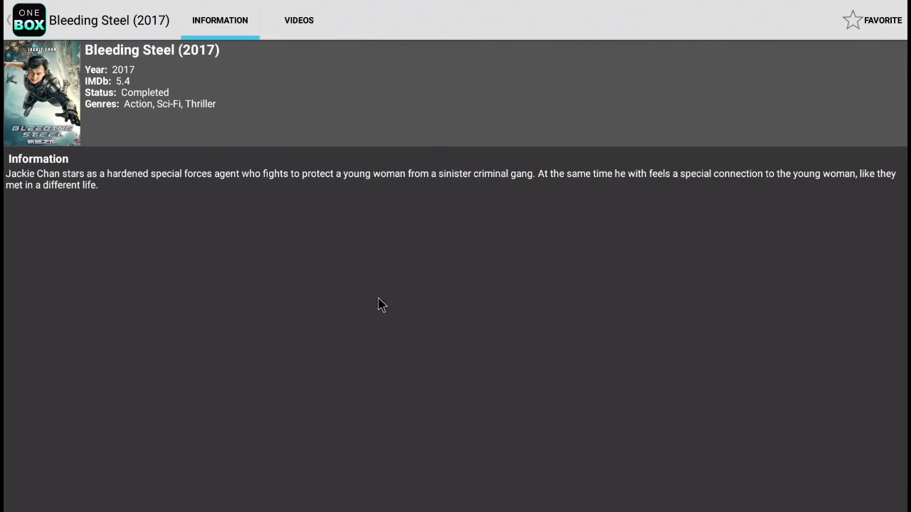
{"action": "left_click", "coordinate": [301, 20]}
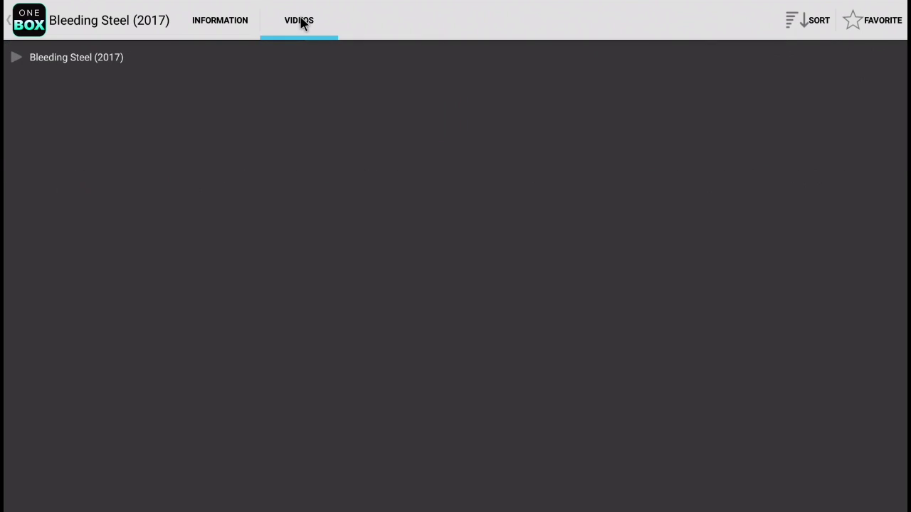
{"action": "left_click", "coordinate": [84, 65]}
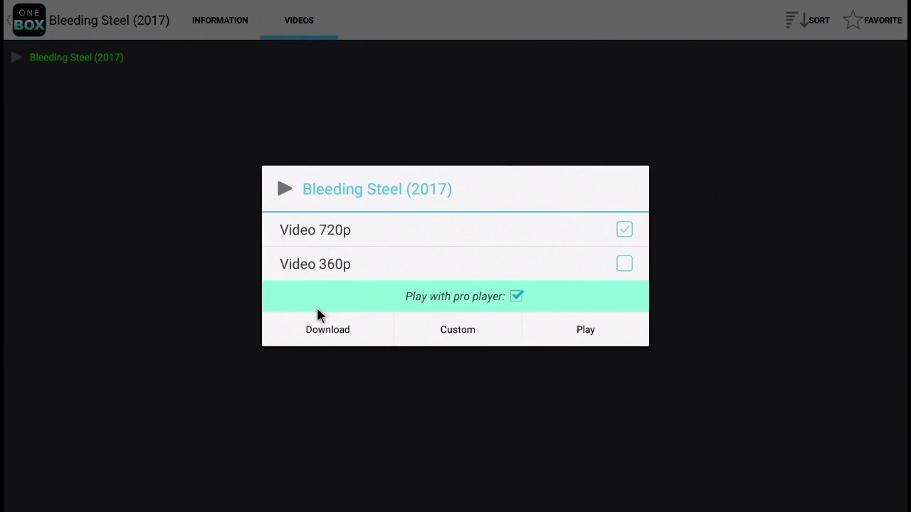
Play Bleeding Steel (2017) in 720p, then exit the player back to the Movie - Update grid
{"action": "left_click", "coordinate": [591, 329]}
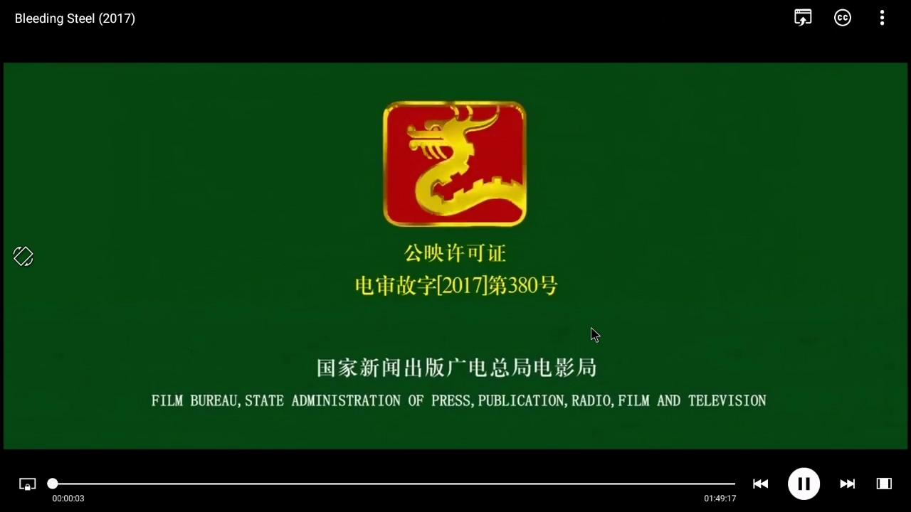
{"action": "key", "text": "Escape"}
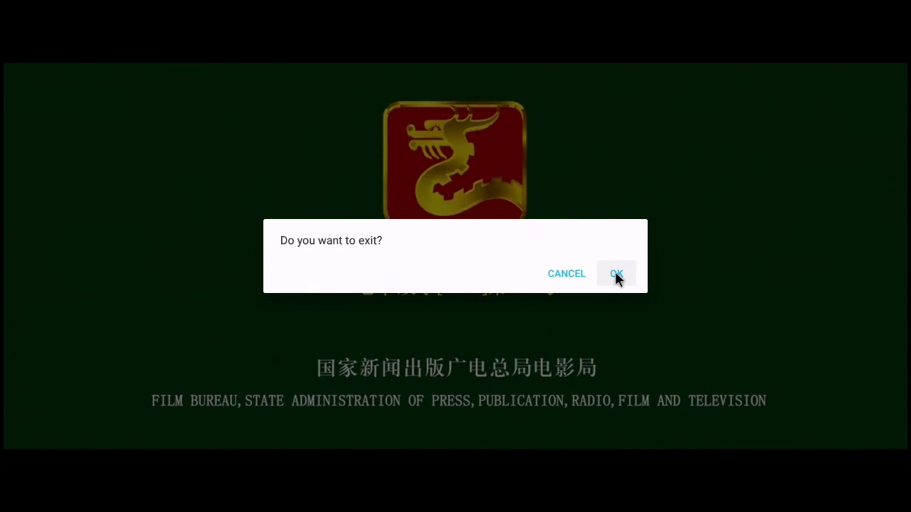
{"action": "left_click", "coordinate": [616, 274]}
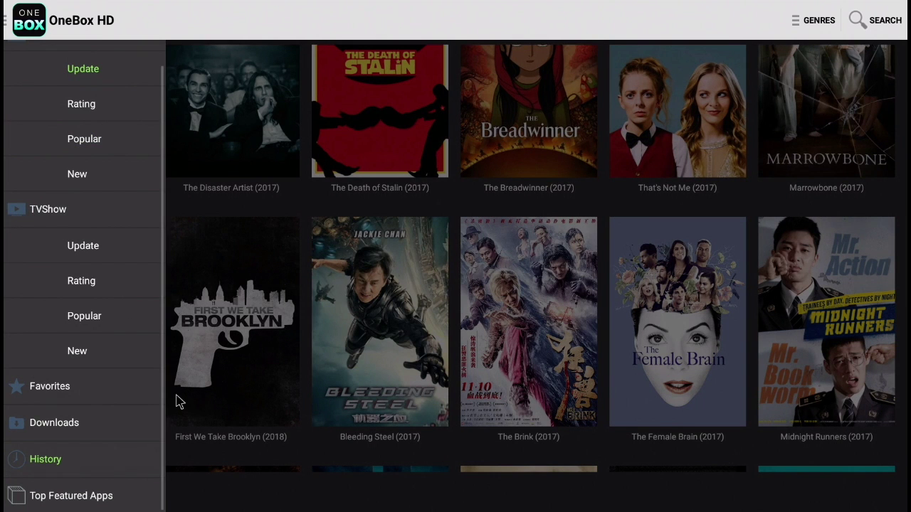
Check the empty Favorites list, then clear the entire watch history, confirming with Yes
{"action": "left_click", "coordinate": [91, 398]}
{"action": "key", "text": "Escape"}
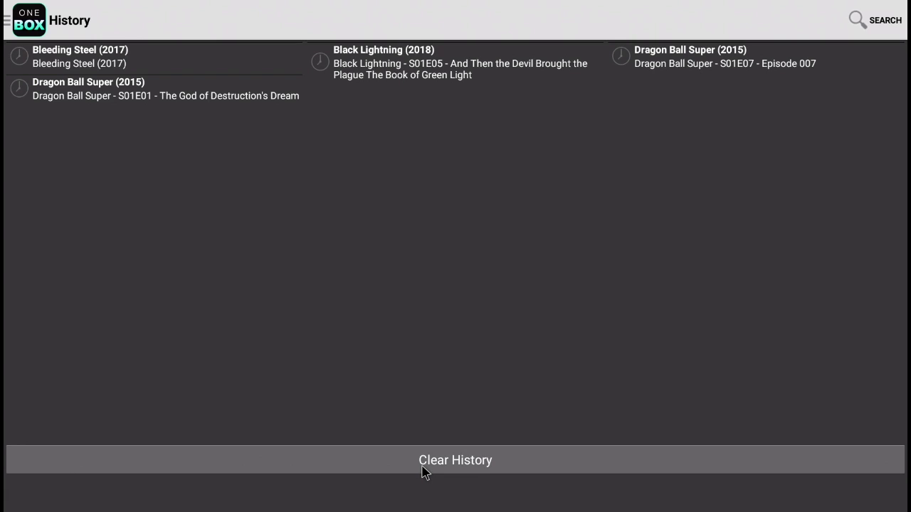
{"action": "left_click", "coordinate": [477, 465]}
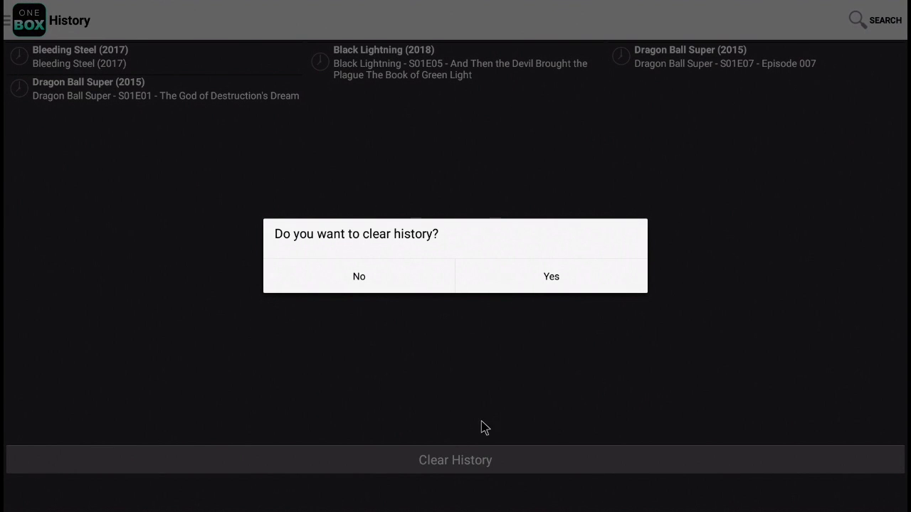
{"action": "left_click", "coordinate": [567, 277]}
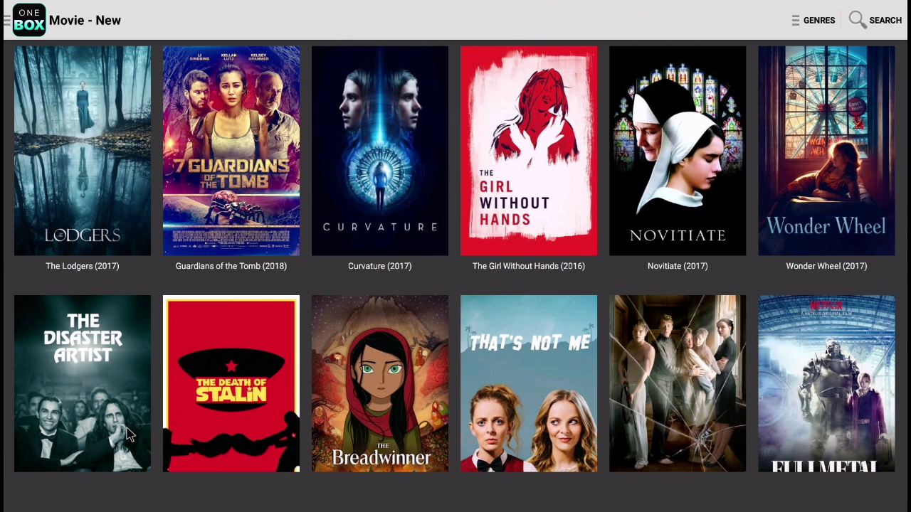